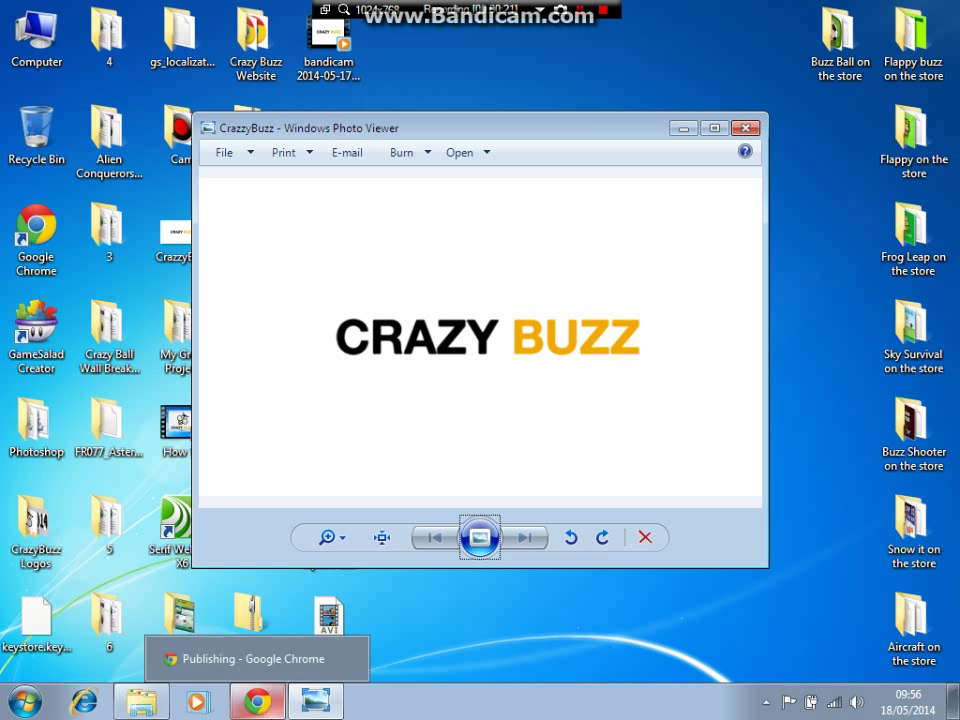
Step: On GameSalad Publishing, tick and then untick Chartboost for interstitial ads
left_click(257, 700)
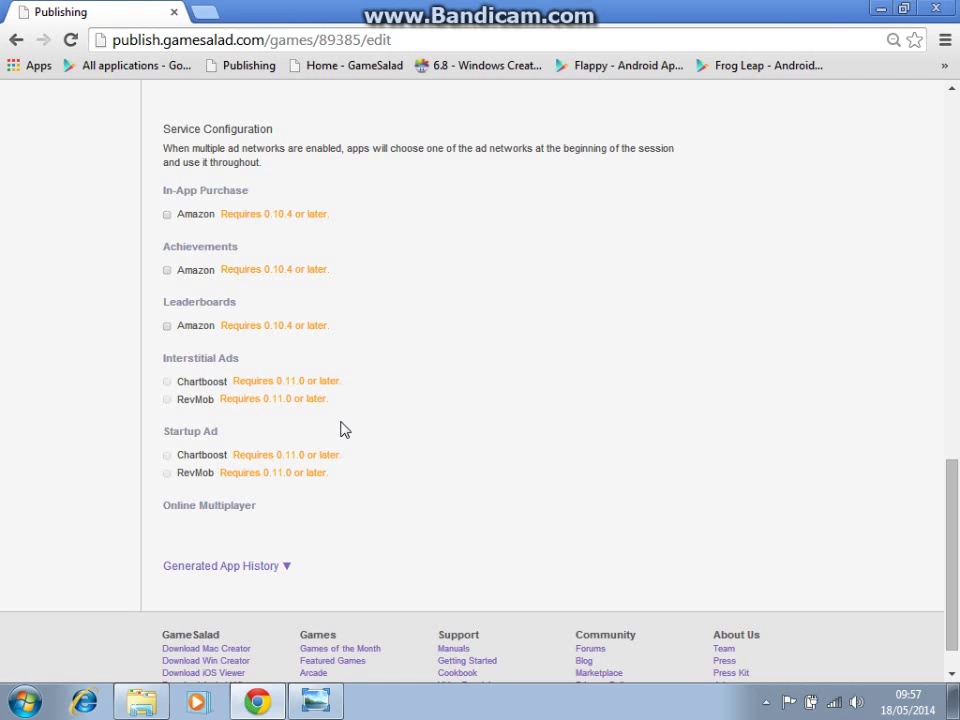
left_click(166, 382)
left_click(166, 383)
Step: Clear the desktop and open the My Great Project file from its desktop folder
left_click(881, 8)
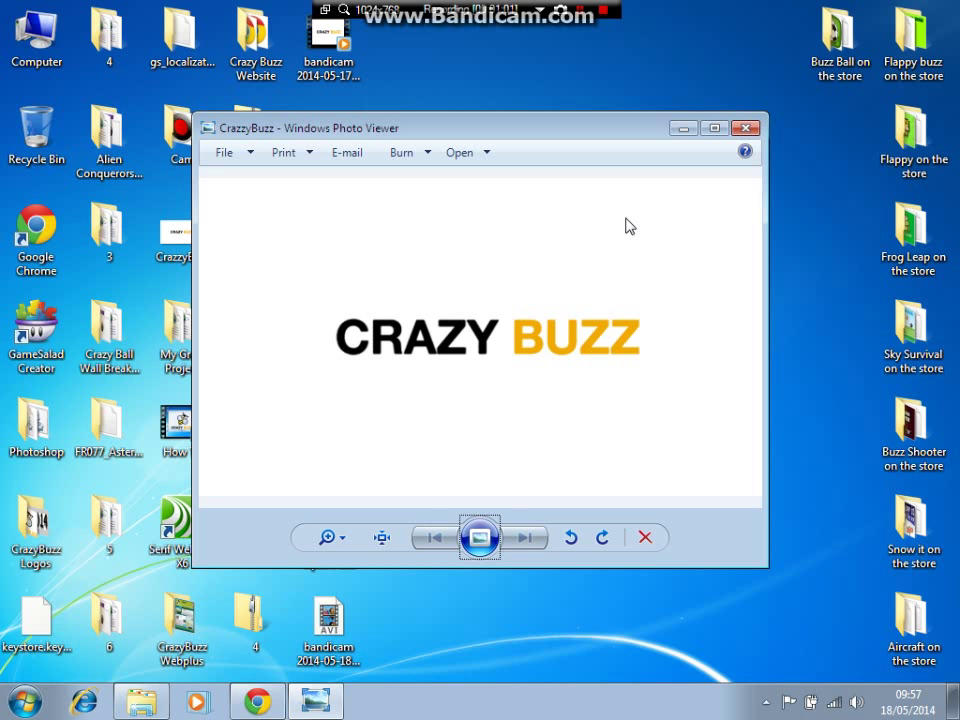
left_click(684, 128)
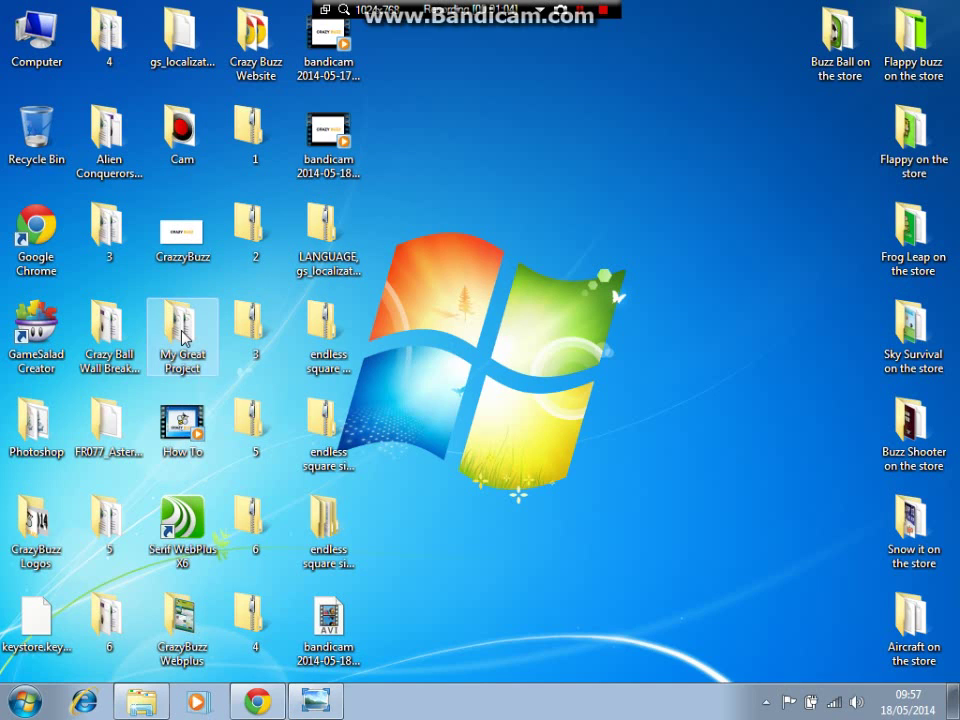
double_click(176, 318)
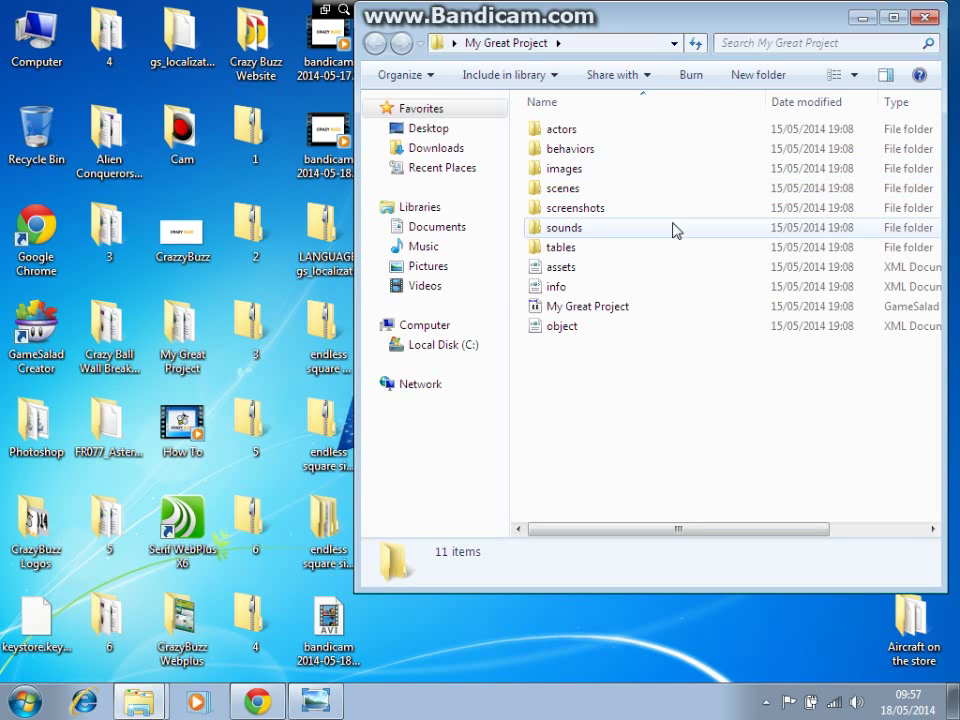
left_click(608, 307)
double_click(608, 307)
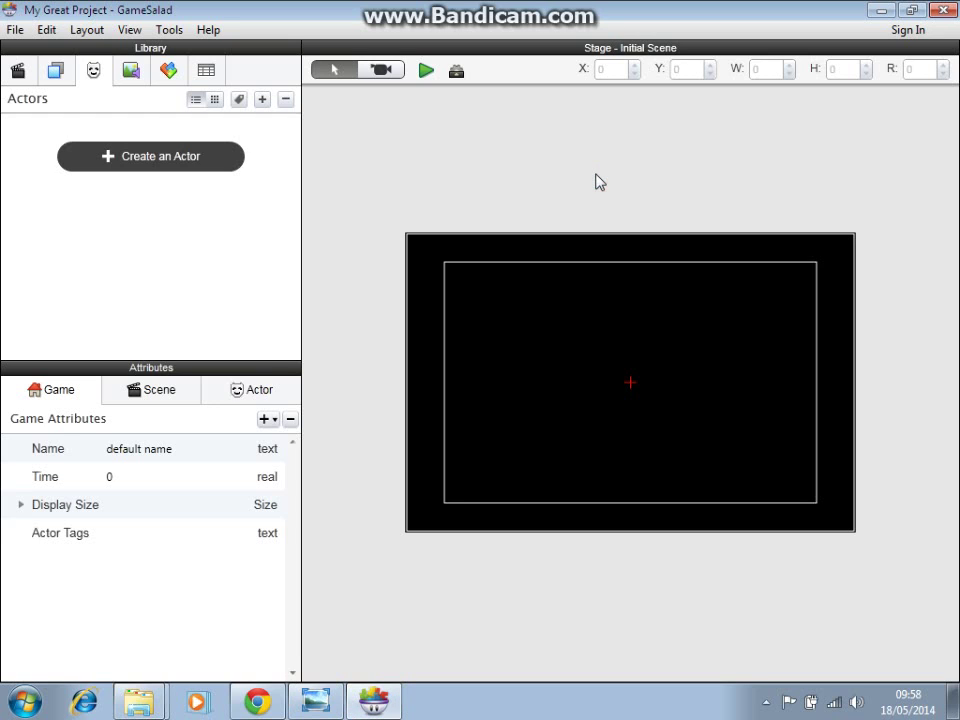
left_click(907, 30)
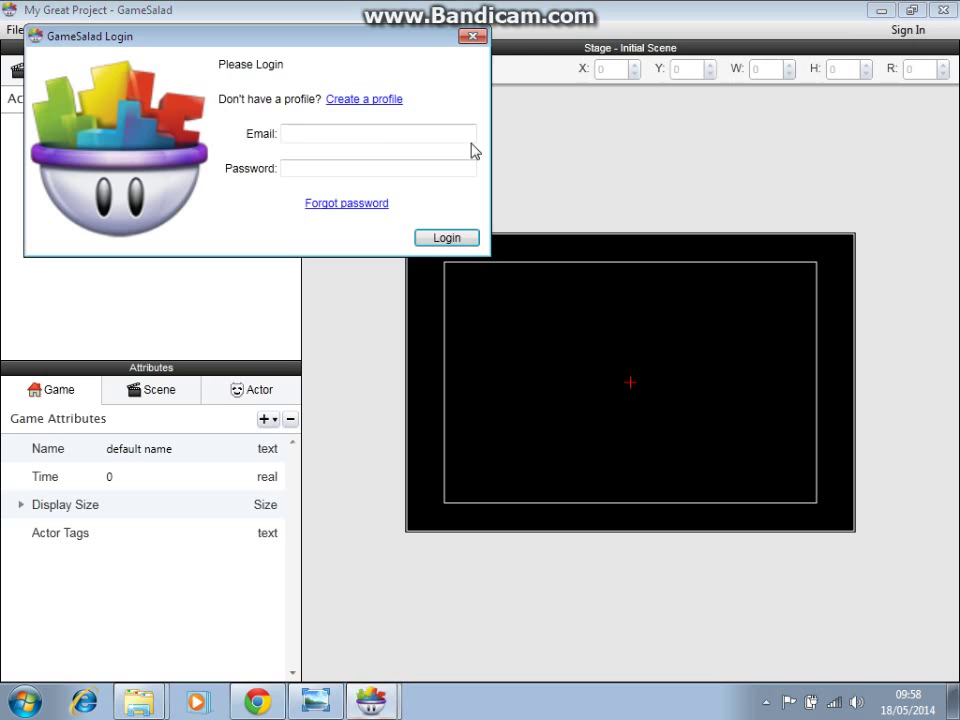
left_click(379, 133)
key("Tab")
left_click(447, 238)
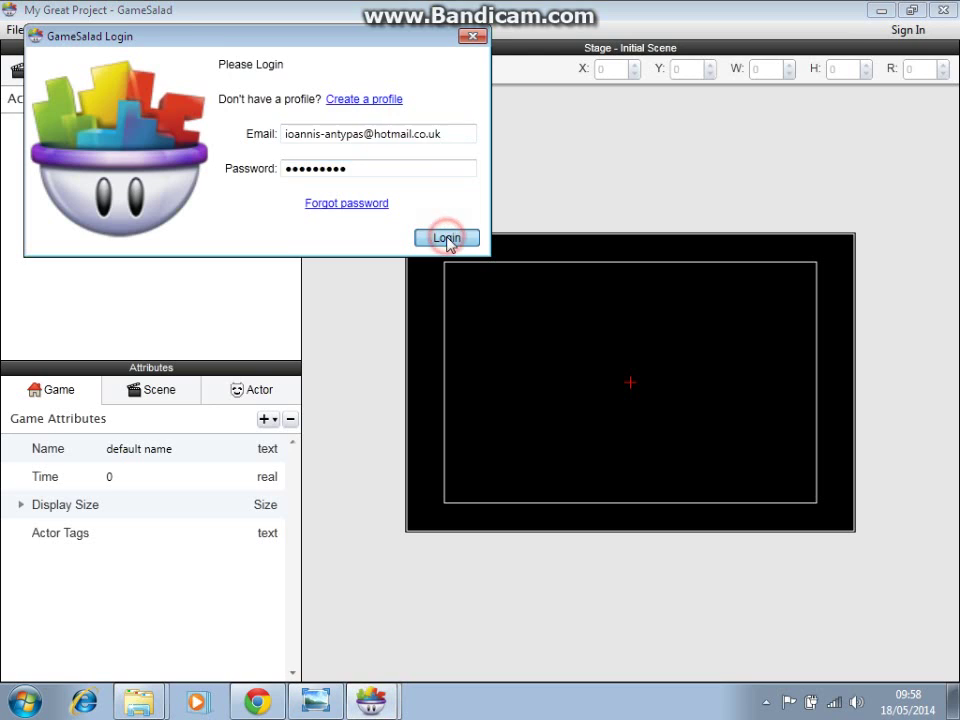
left_click(515, 184)
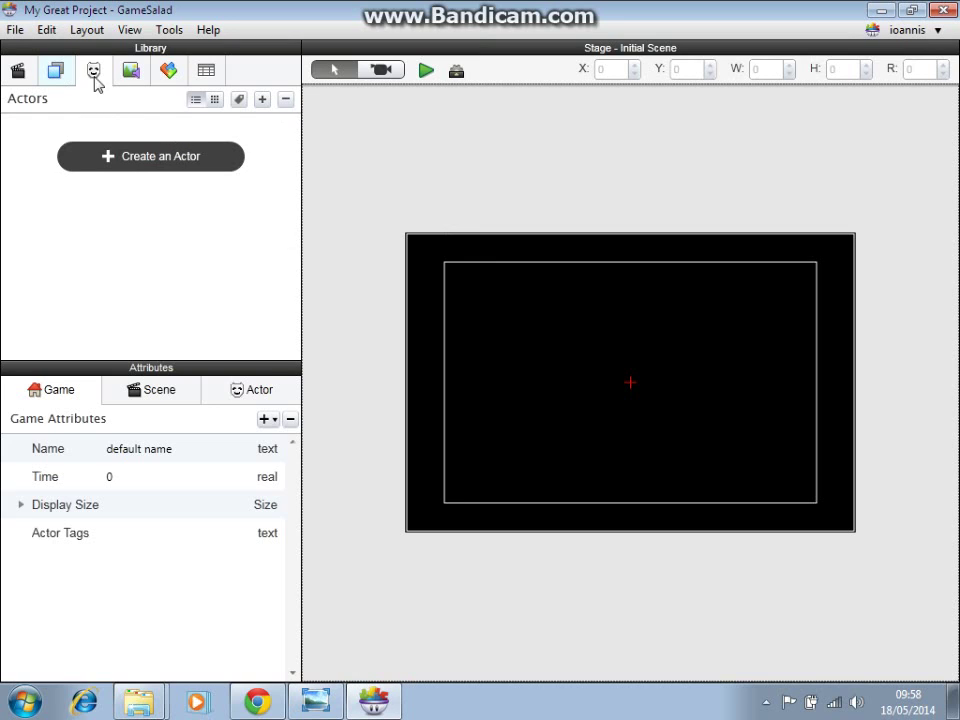
Step: Create an actor named iAds and place an instance in the centre of the Initial Scene
left_click(264, 98)
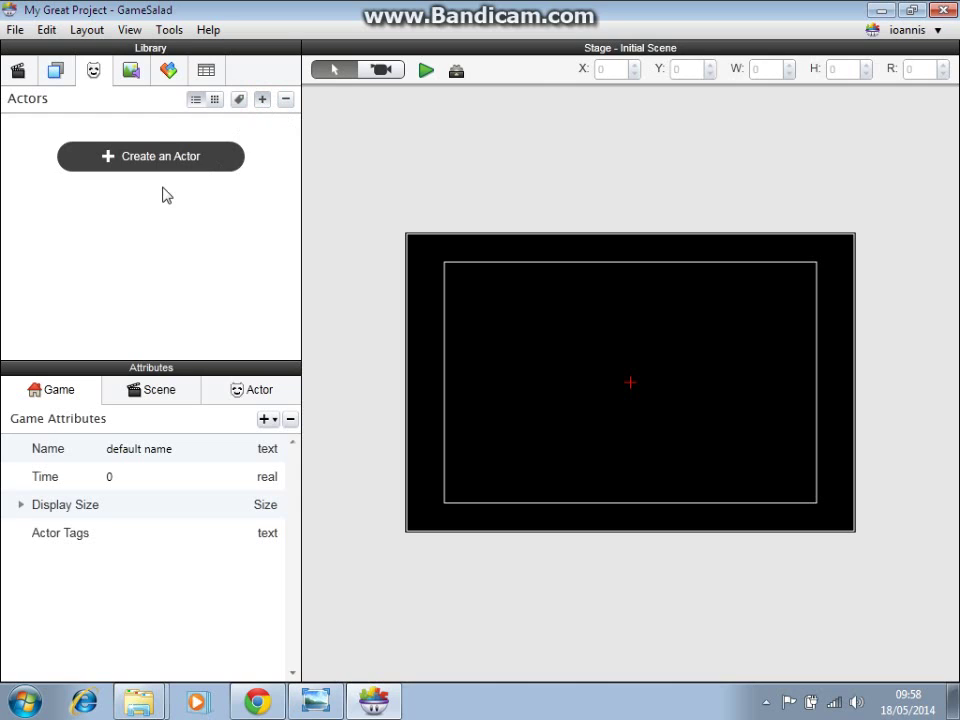
left_click(262, 98)
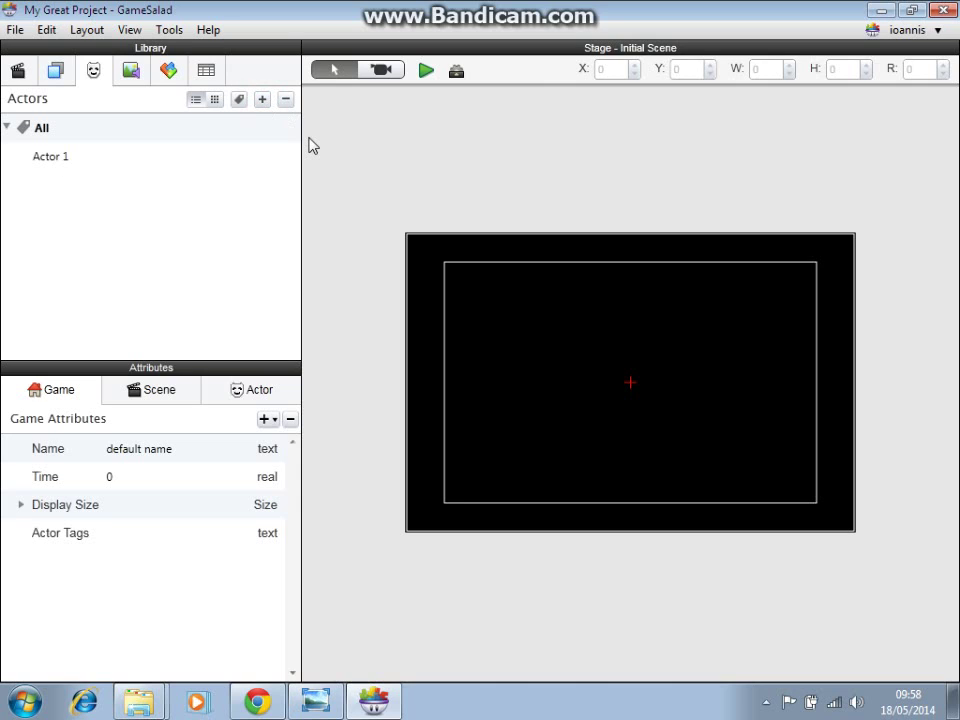
left_click(42, 161)
key("BackSpace")
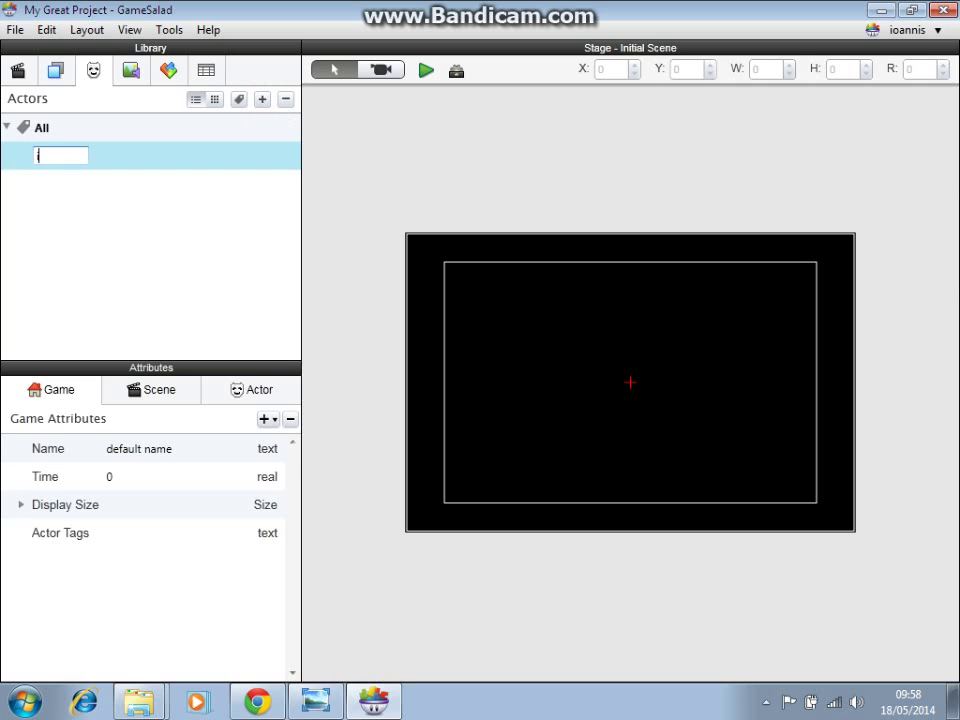
type("Ads")
key("Return")
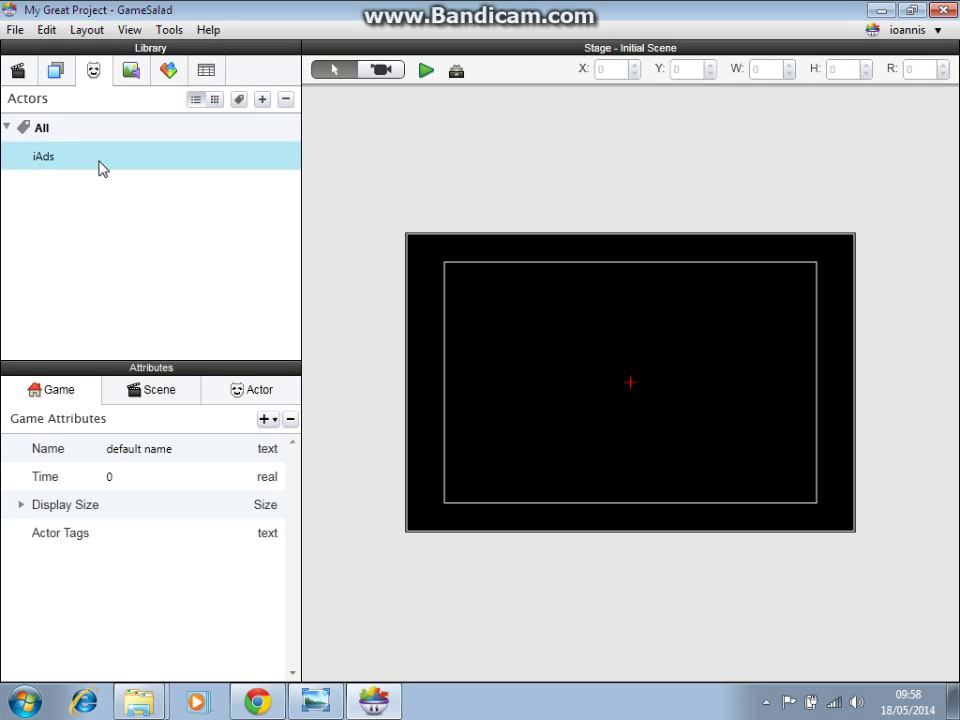
left_click_drag(94, 157, 392, 340)
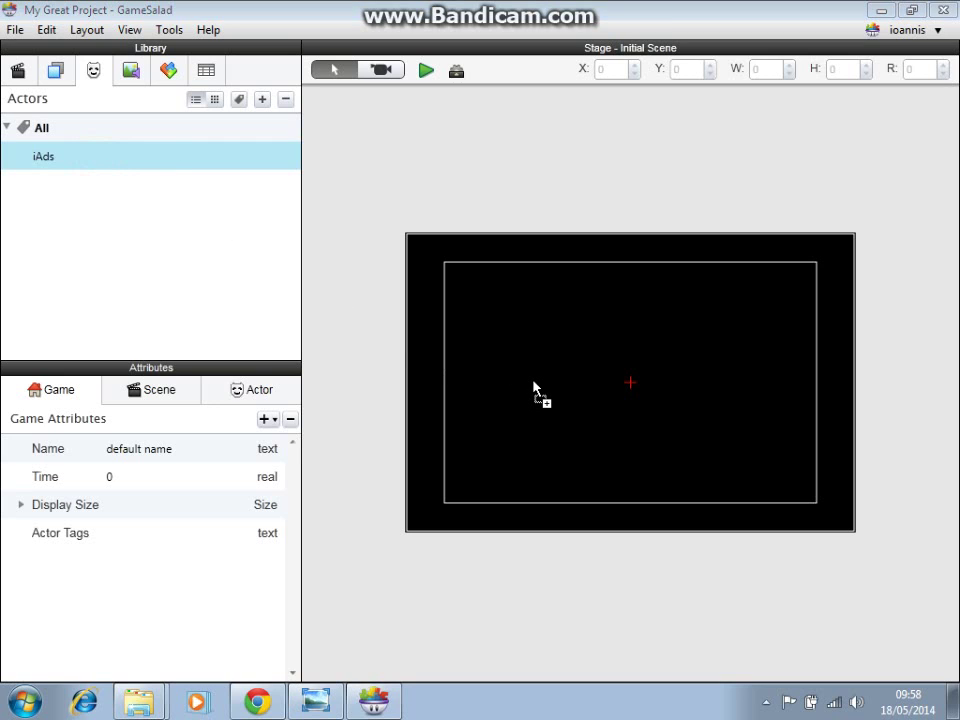
left_click_drag(534, 384, 537, 322)
Step: Add the Show Ad behavior from the Pro behaviors to the iAds actor's rules
left_click(456, 70)
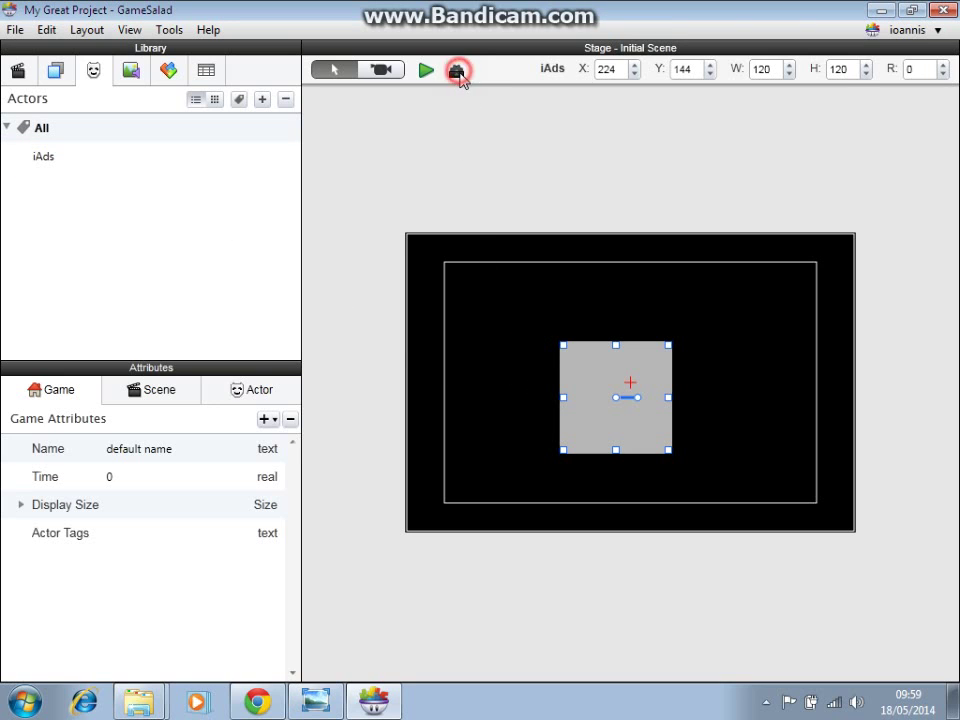
left_click(381, 391)
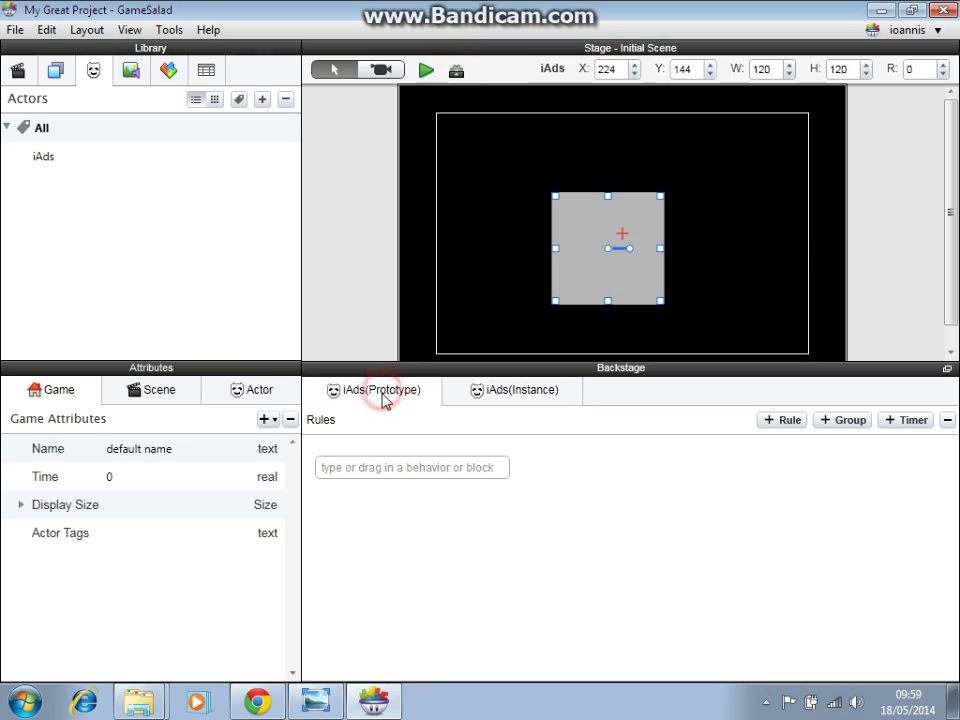
left_click(381, 468)
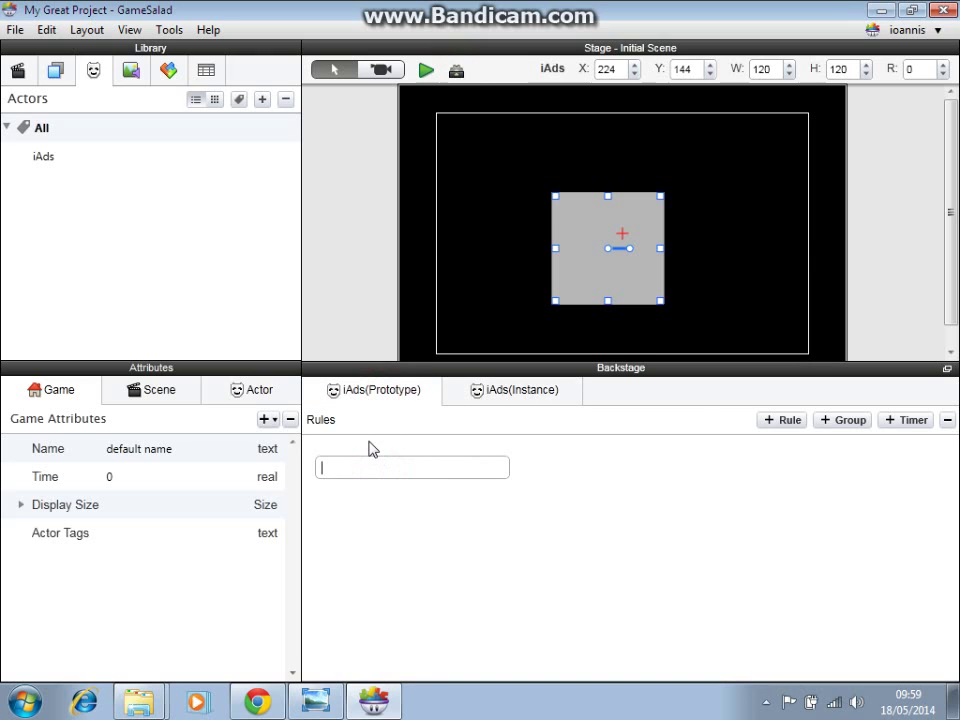
left_click(168, 70)
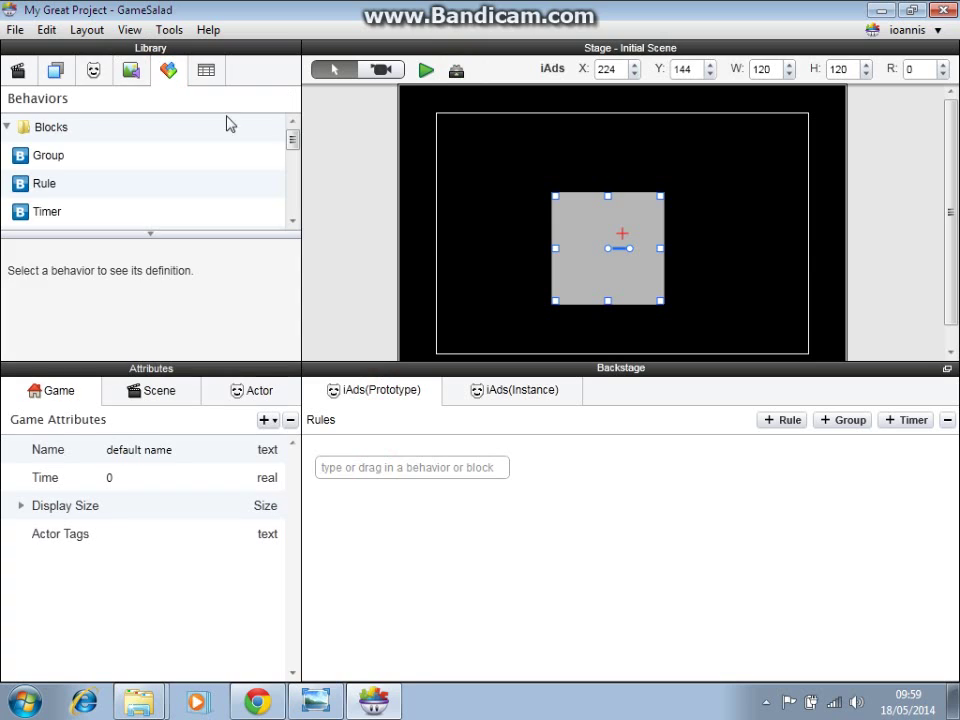
left_click(292, 133)
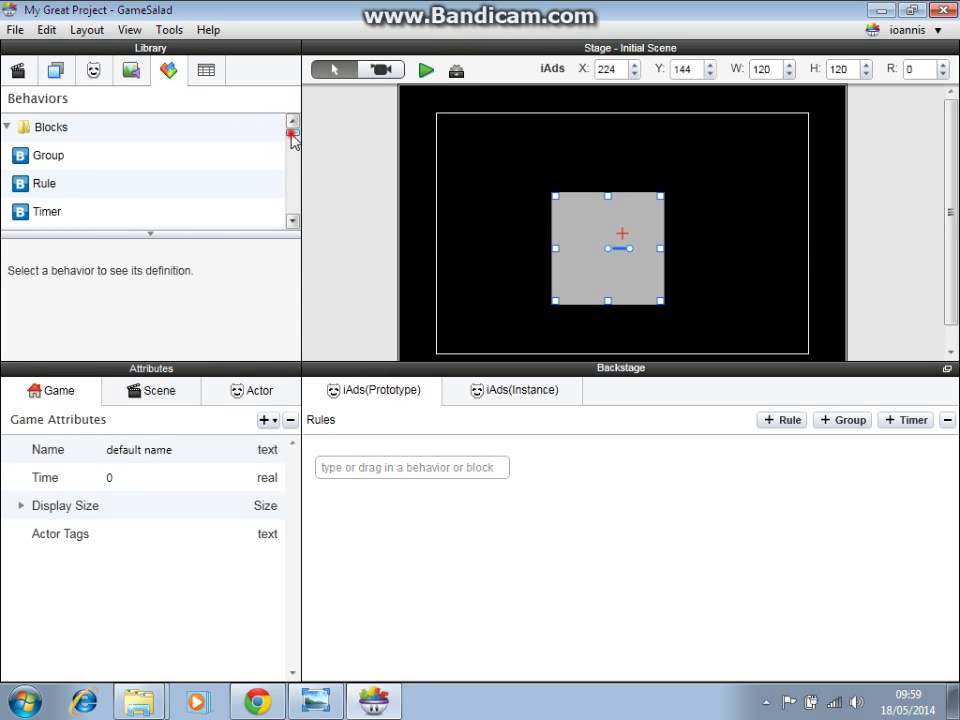
mouse_move(292, 133)
left_mouse_down()
mouse_move(294, 215)
mouse_move(294, 205)
left_mouse_up()
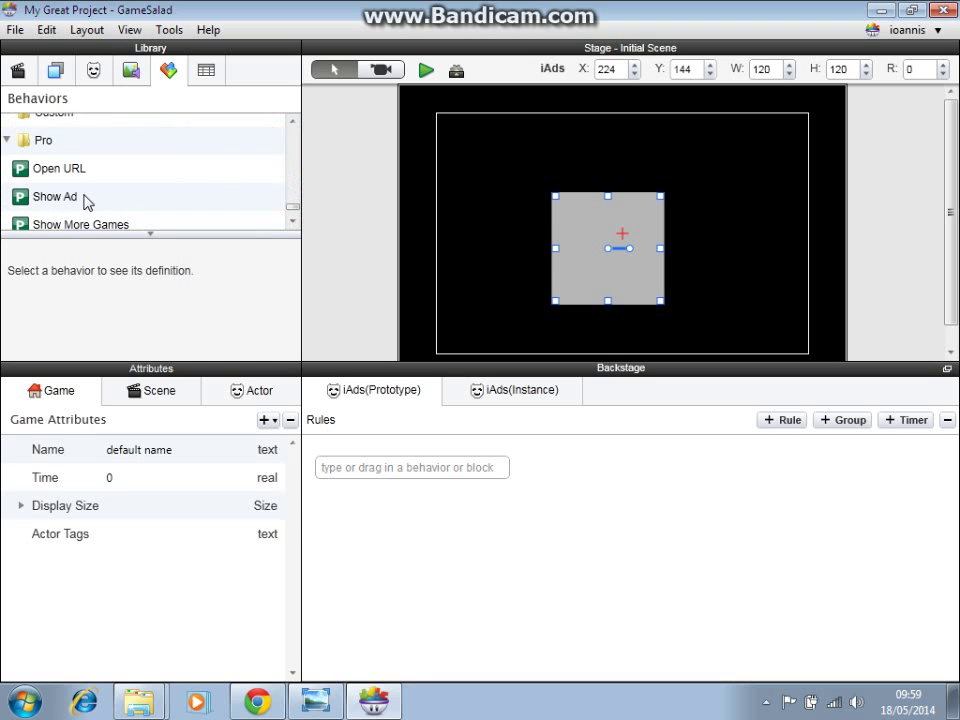
left_click_drag(82, 200, 326, 405)
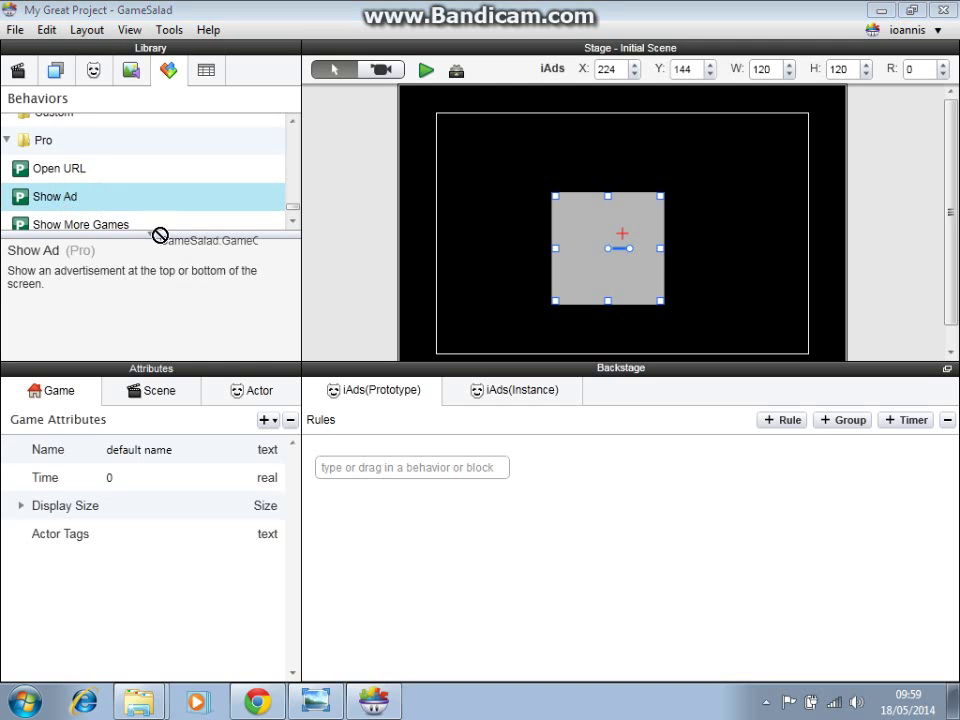
left_click_drag(326, 405, 375, 467)
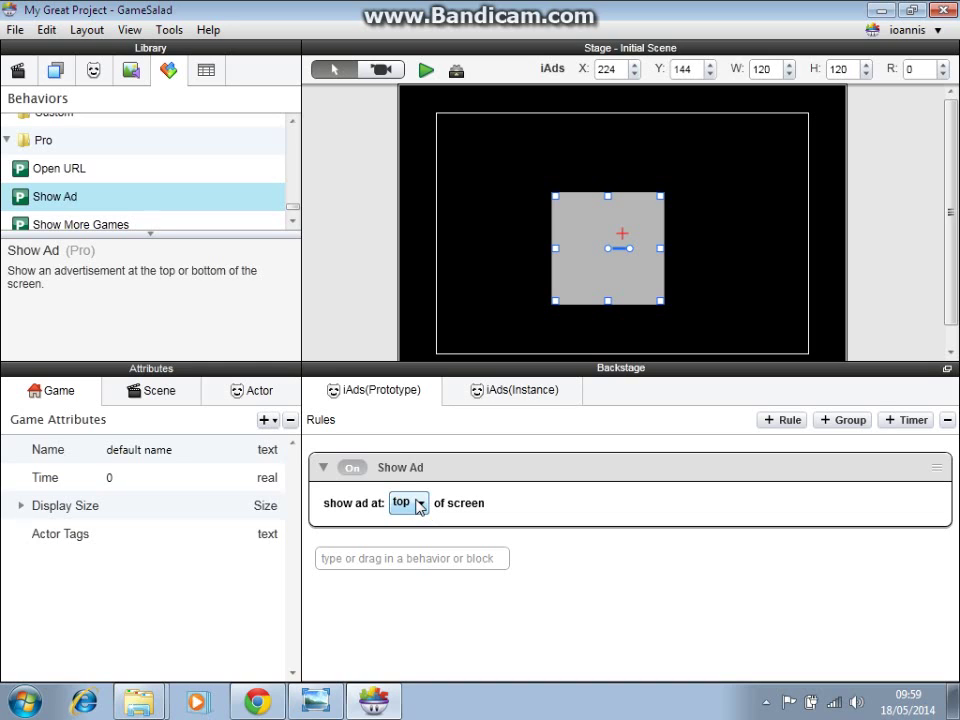
Step: Set the Show Ad position from top to bottom
left_click(420, 503)
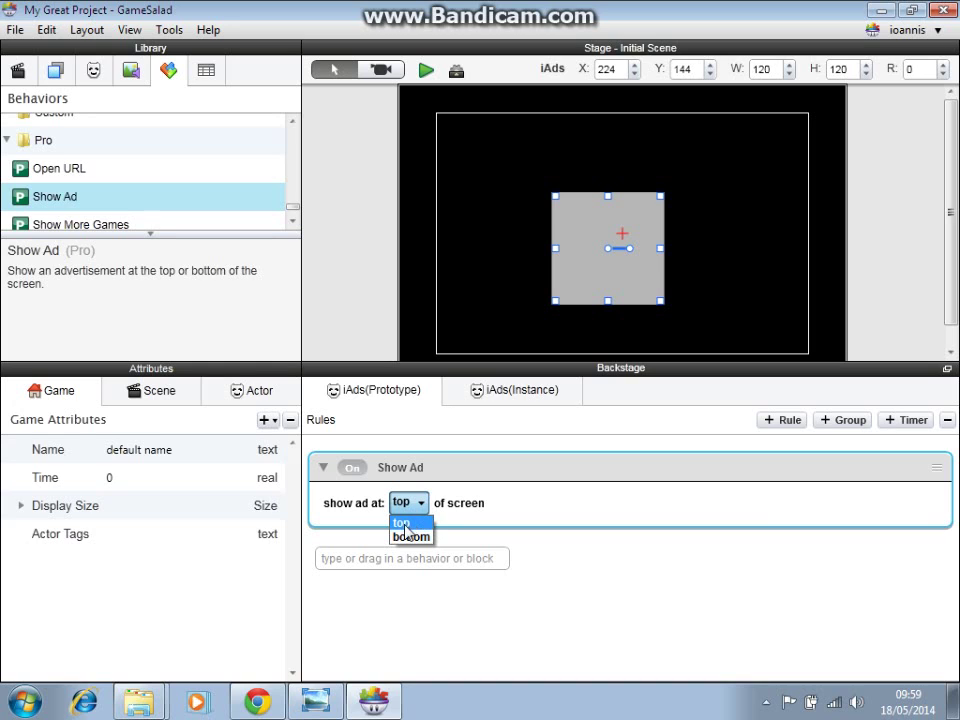
left_click(410, 538)
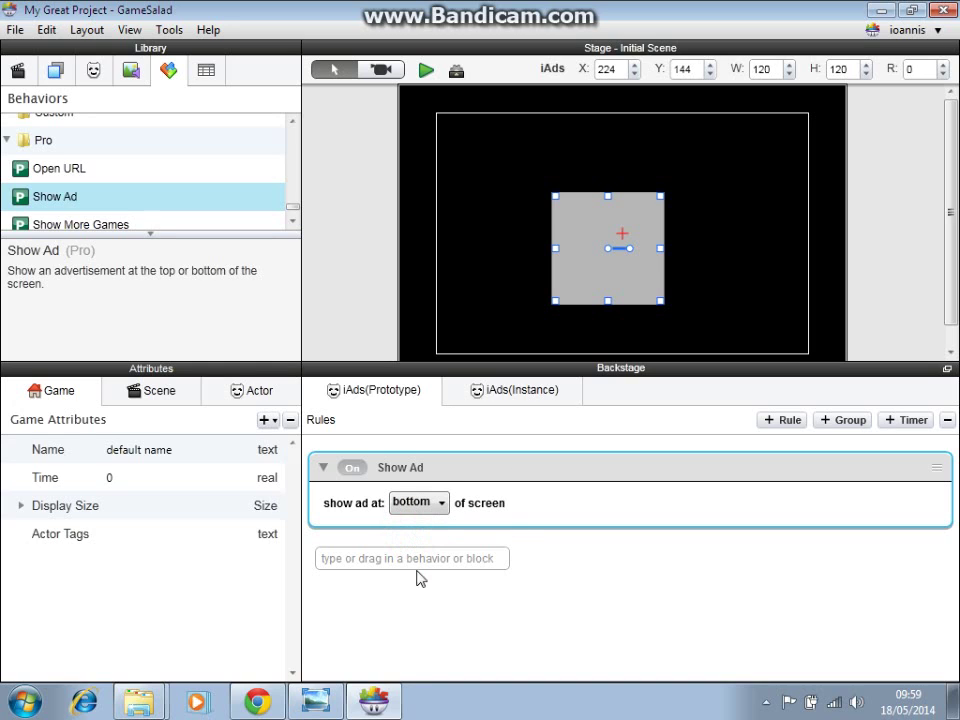
left_click(418, 562)
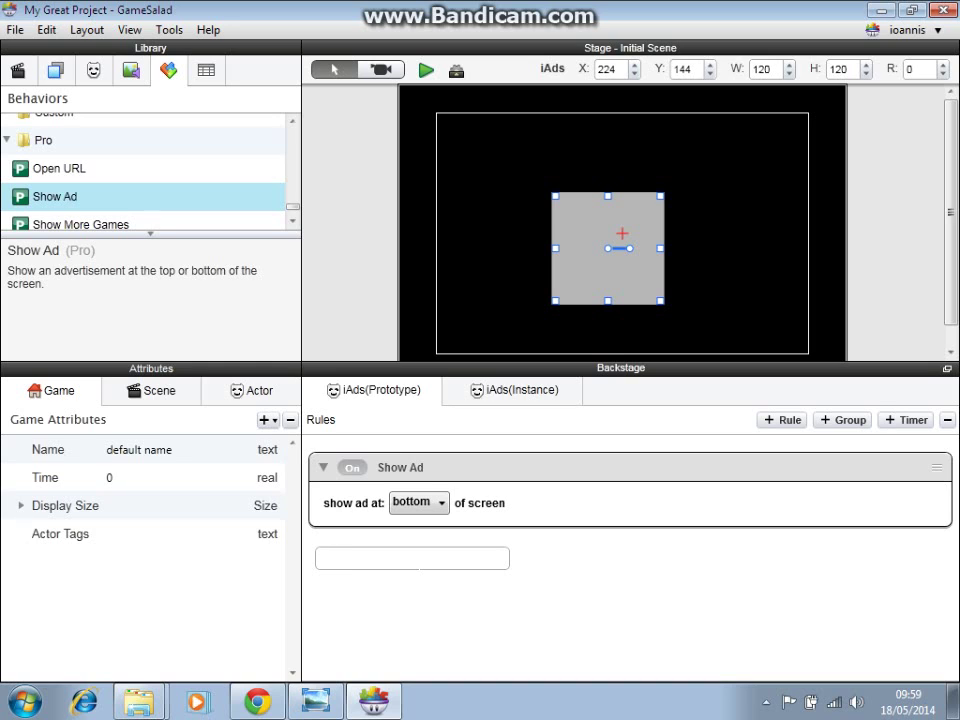
Step: Add a Change Attribute behavior setting the iAds actor's Color > Alpha to 0
type("change Attribute")
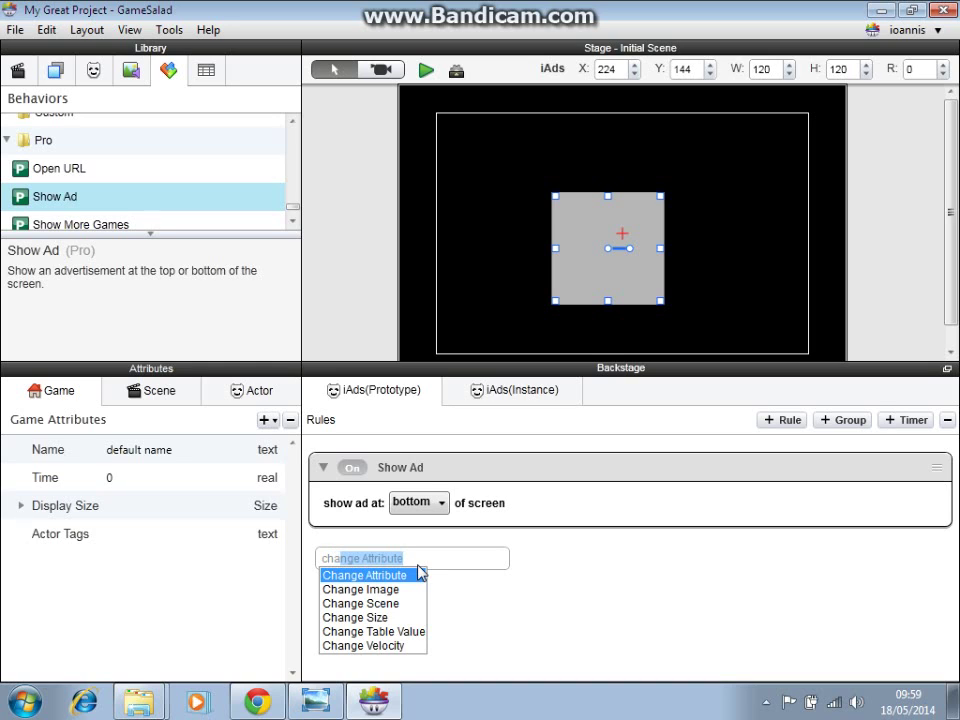
key("Return")
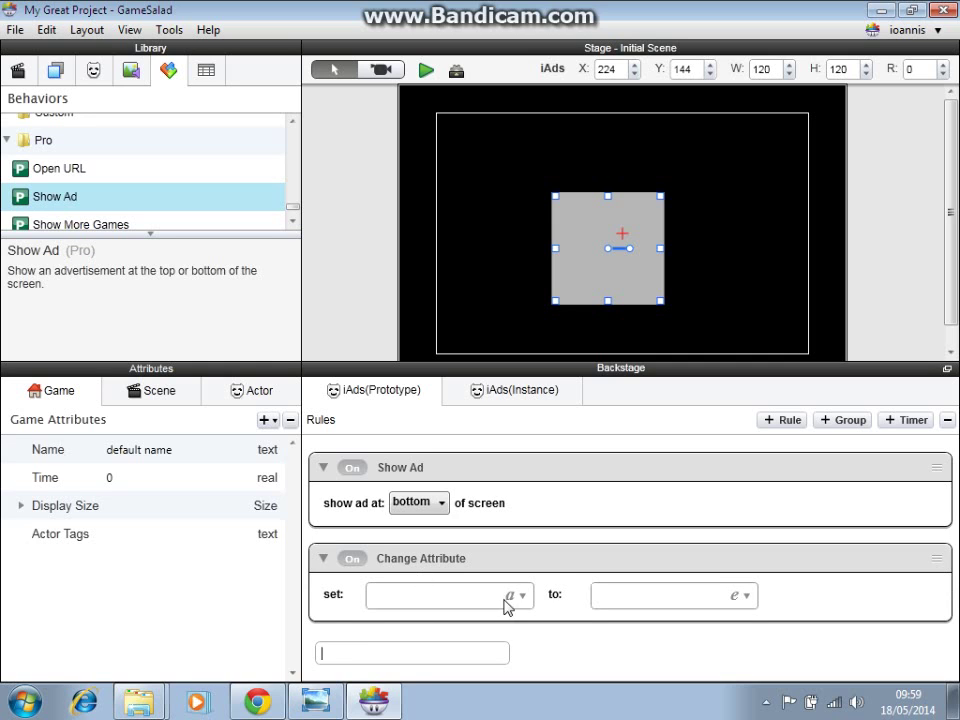
left_click(517, 600)
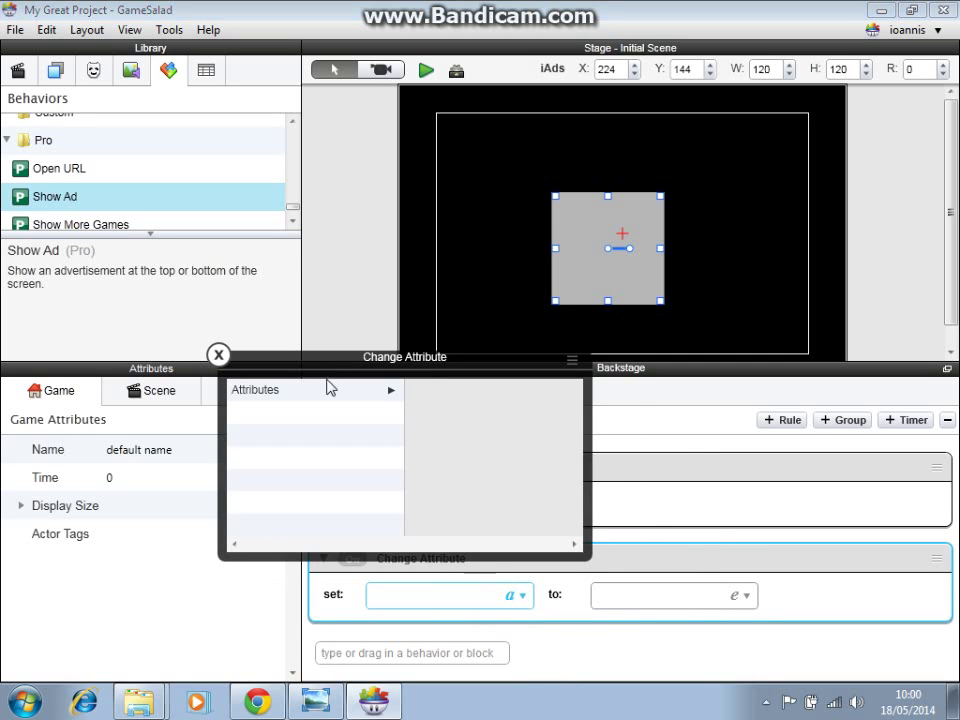
left_click(333, 390)
left_click(452, 457)
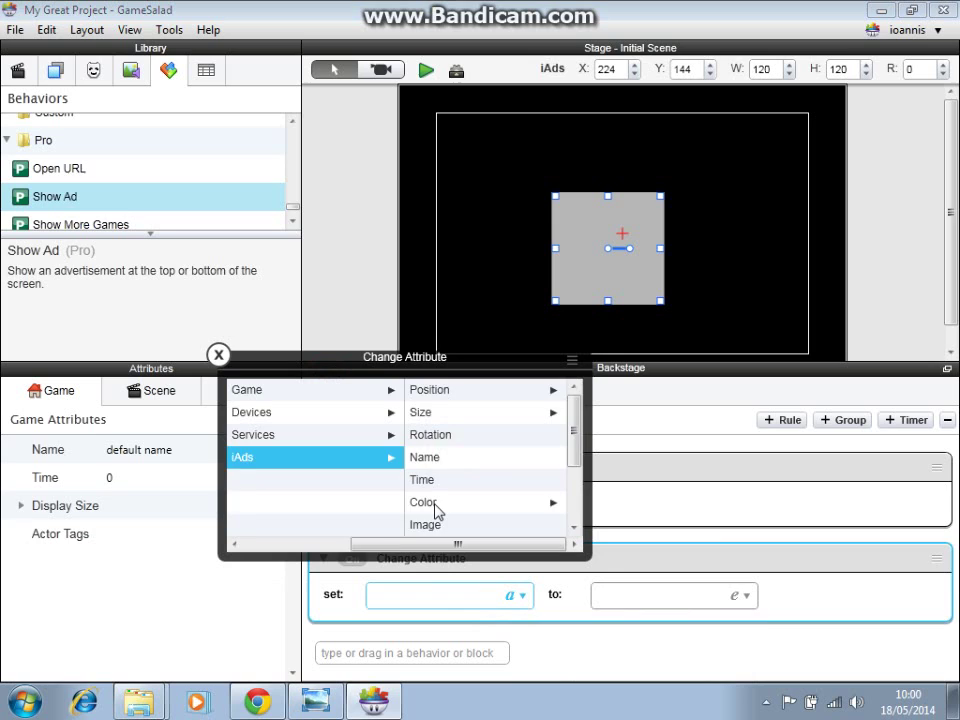
left_click(434, 506)
left_click(430, 456)
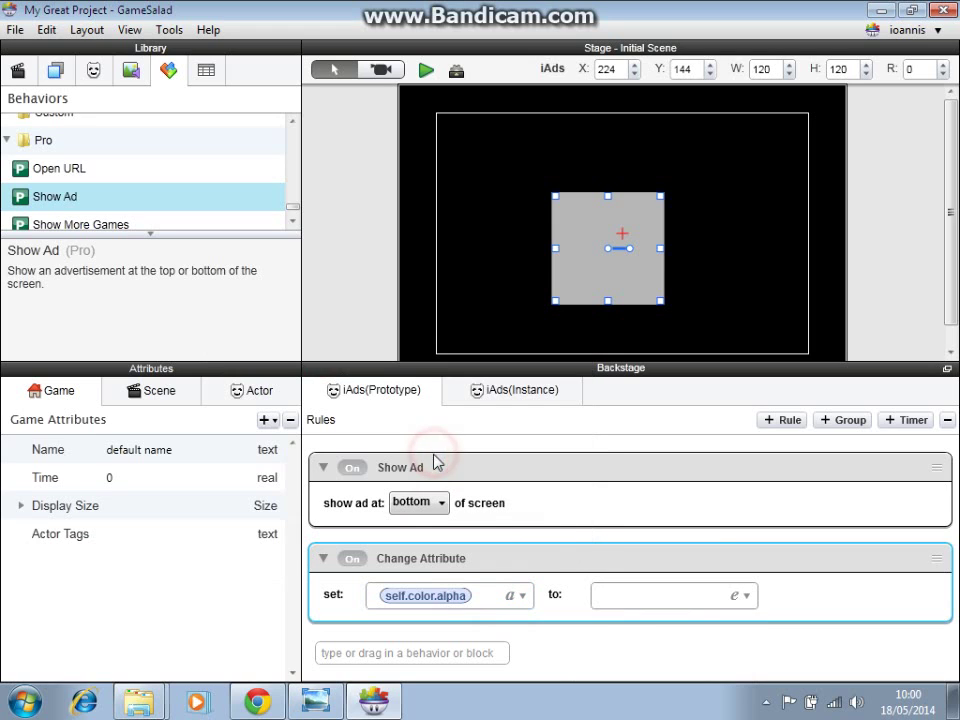
left_click(634, 596)
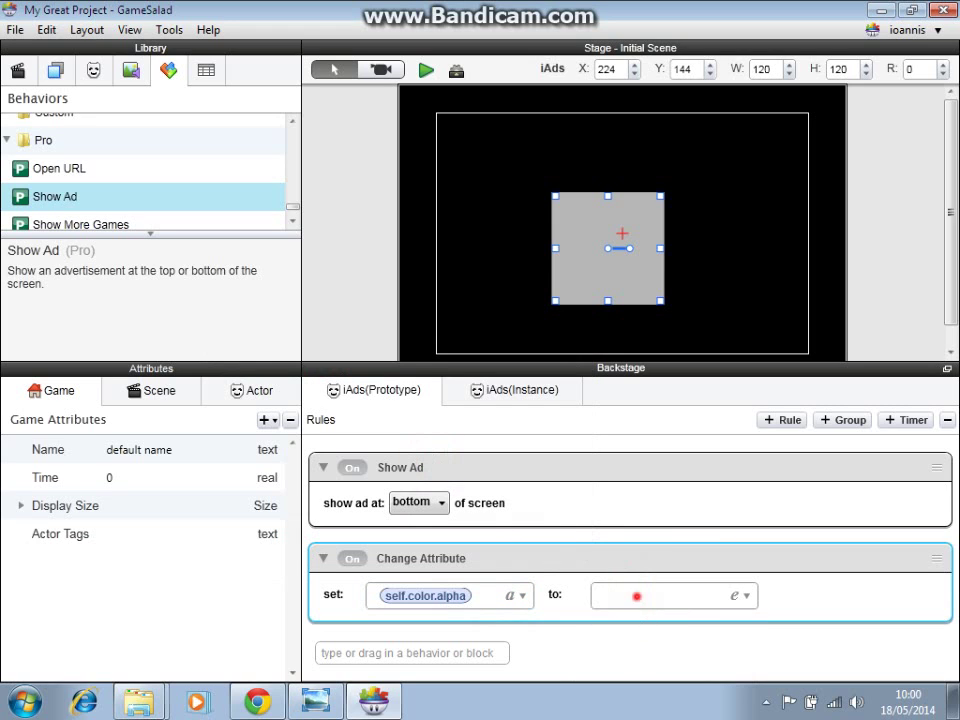
type("0")
left_click(454, 70)
Step: Resize the iAds instance into a 49-high, 407-wide banner along the scene bottom
left_click(435, 128)
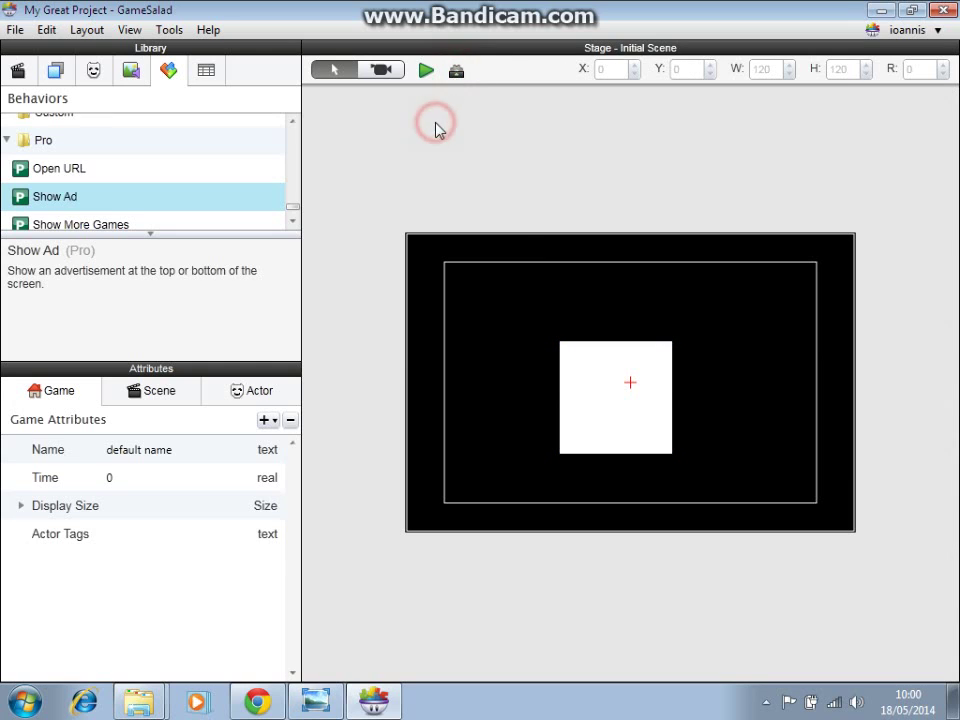
left_click(594, 381)
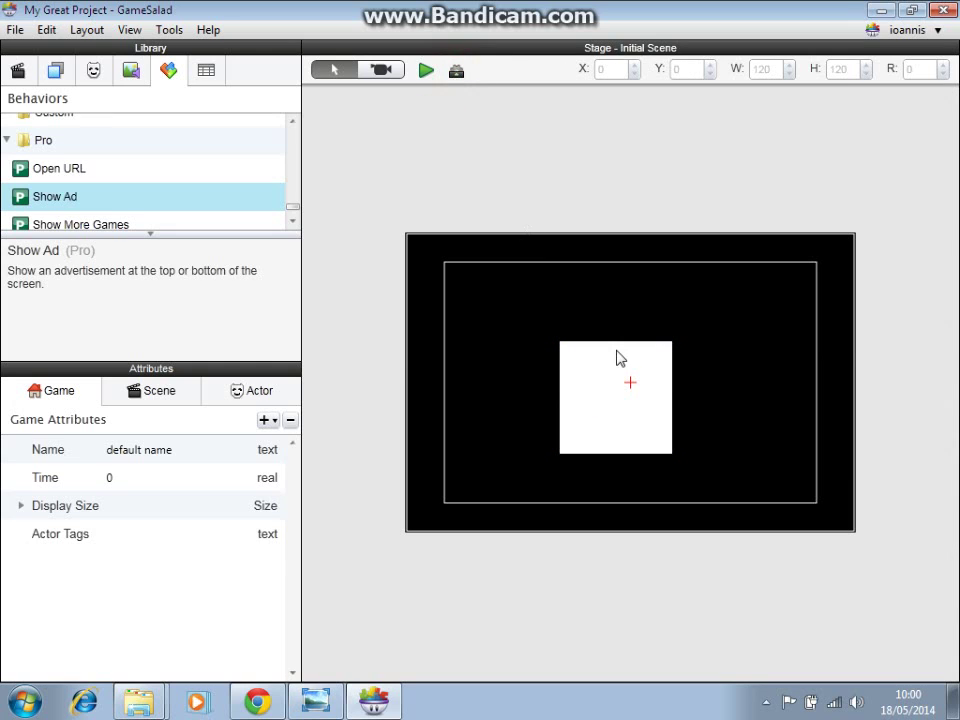
mouse_move(616, 345)
left_mouse_down()
mouse_move(619, 408)
mouse_move(452, 492)
mouse_move(465, 490)
left_mouse_up()
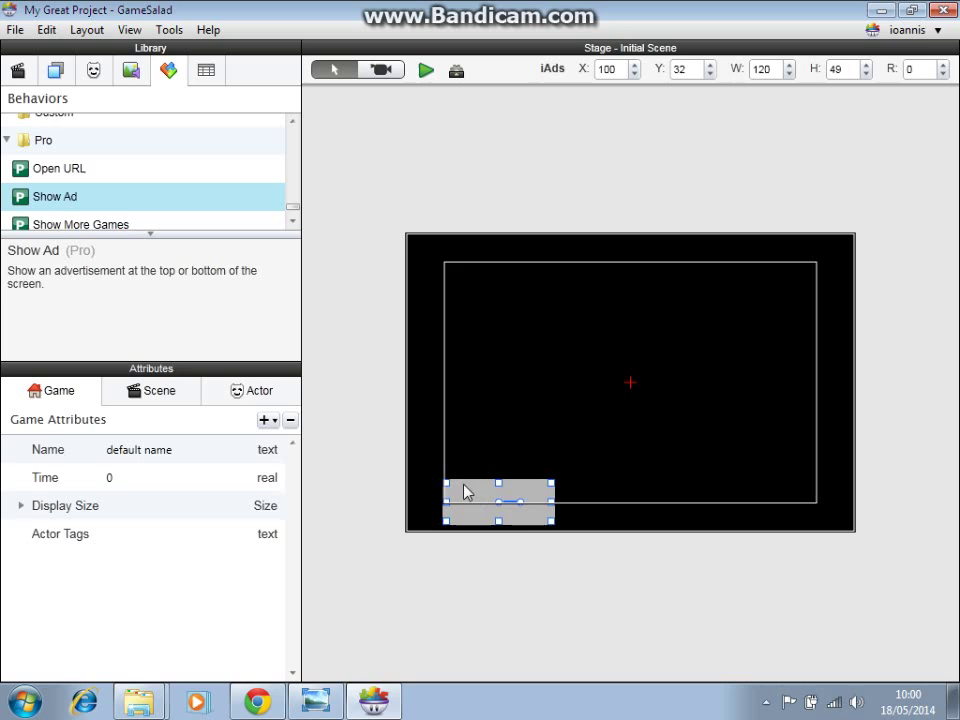
left_click_drag(549, 502, 819, 510)
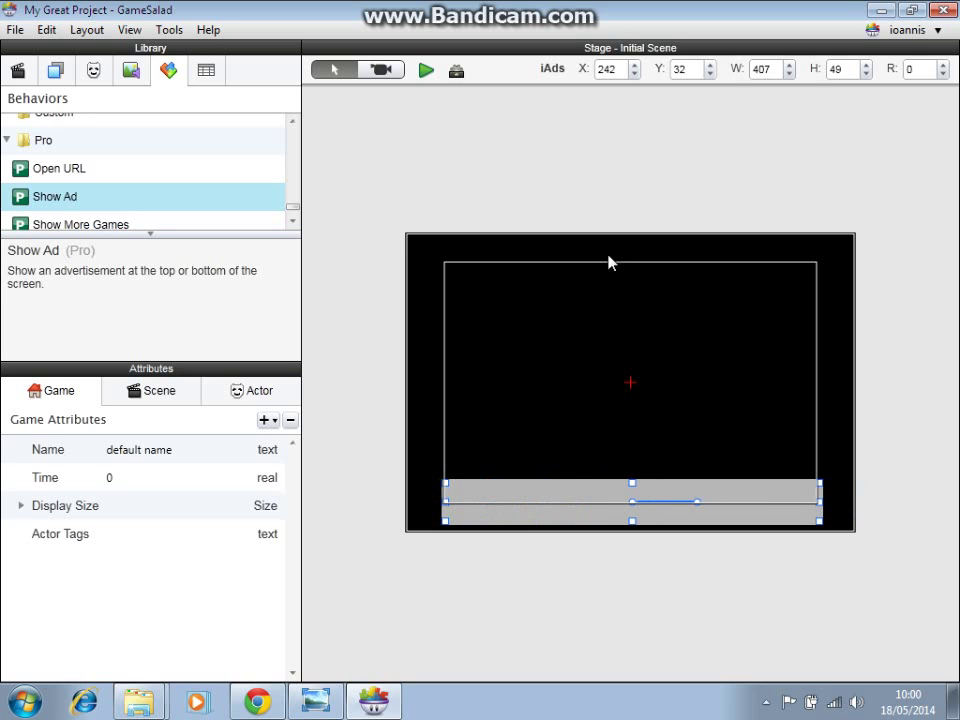
Step: Run the preview to show the Test Advertisement banner along the bottom
left_click(425, 72)
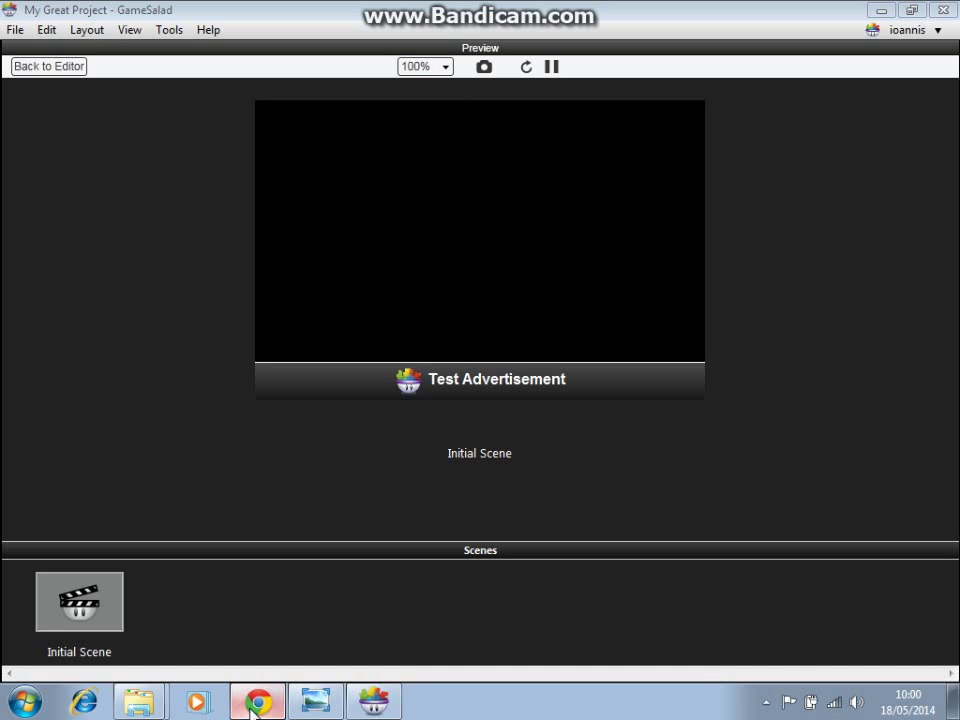
key("alt+Tab")
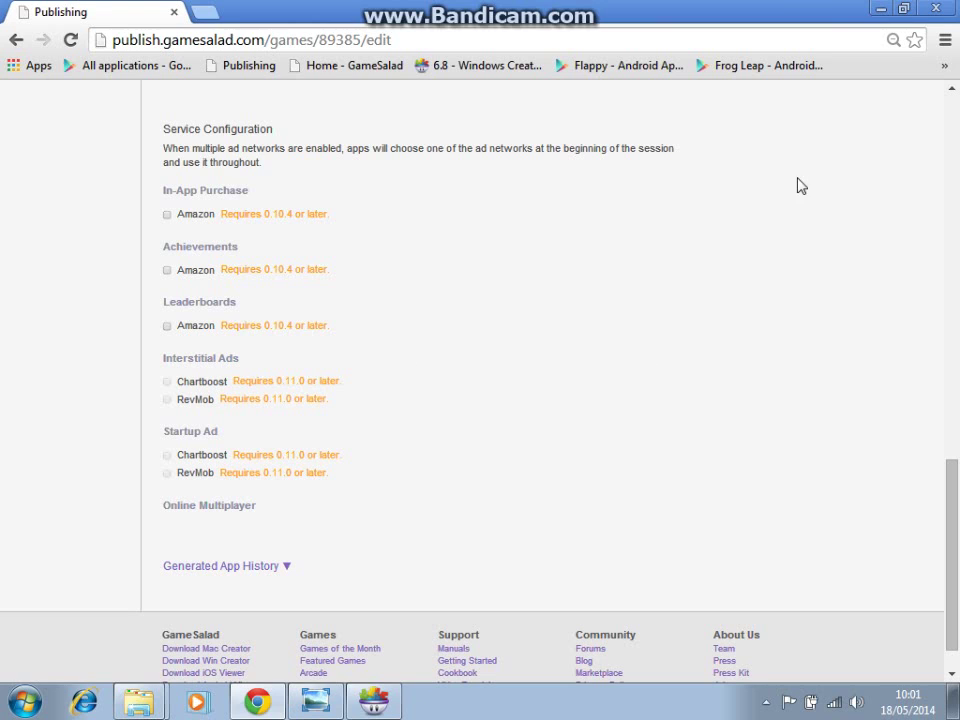
left_click(879, 8)
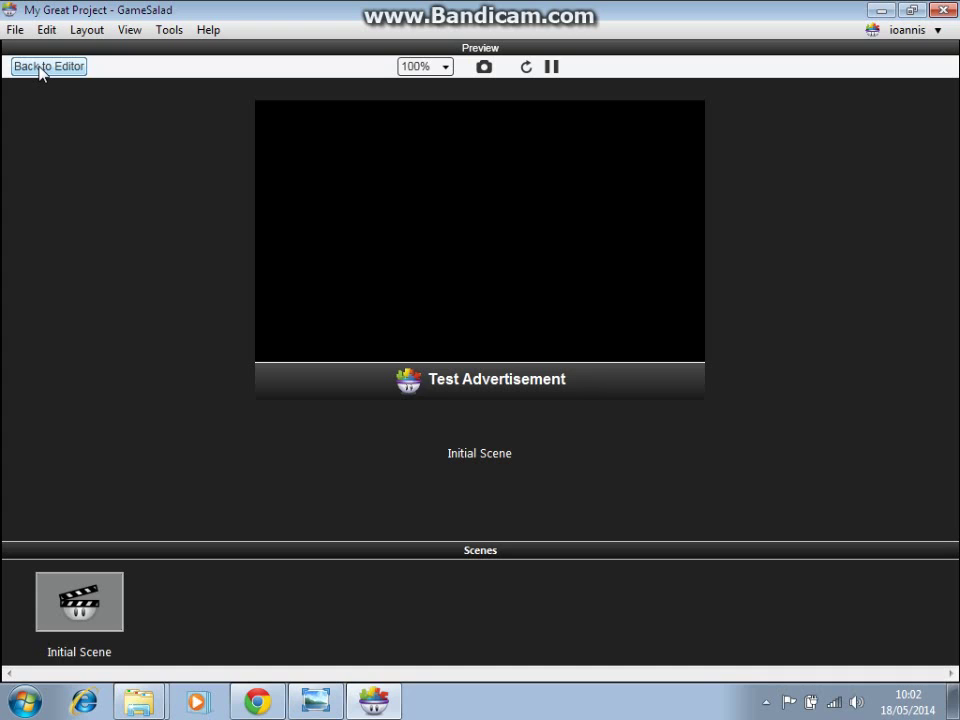
Step: Return to the editor, close Backstage, and deselect the iAds banner
left_click(40, 67)
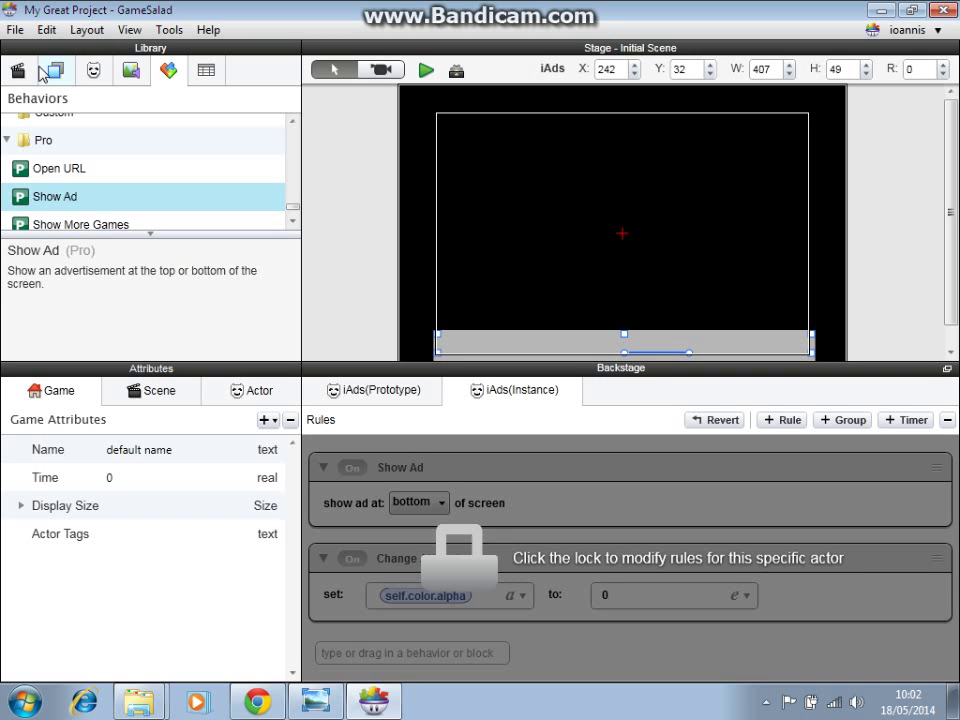
left_click(456, 73)
left_click(419, 116)
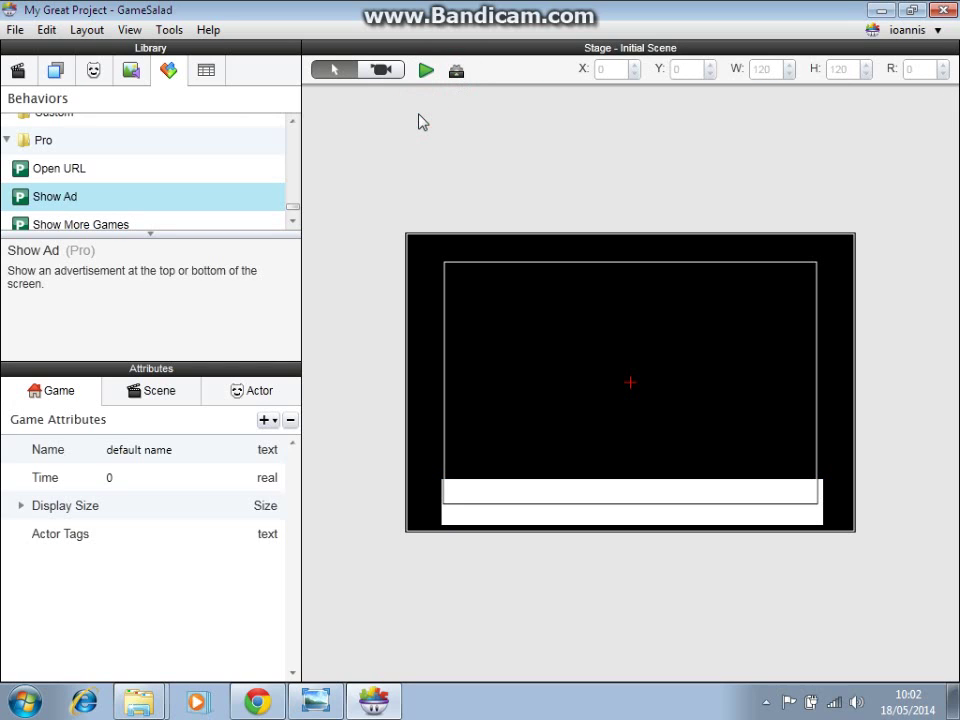